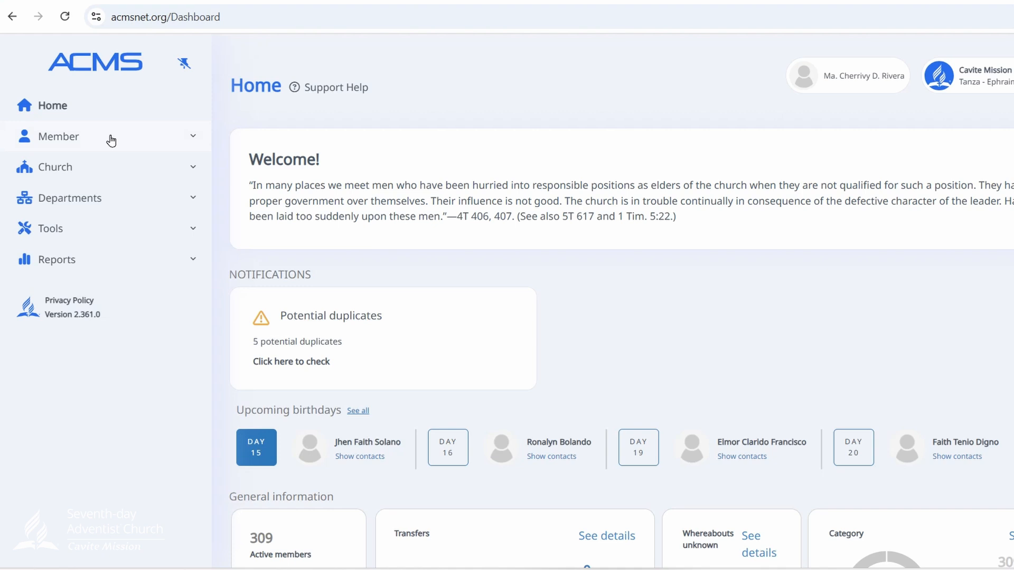
- Start adding a new person of type Member from the member search page
{"action": "left_click", "coordinate": [111, 141]}
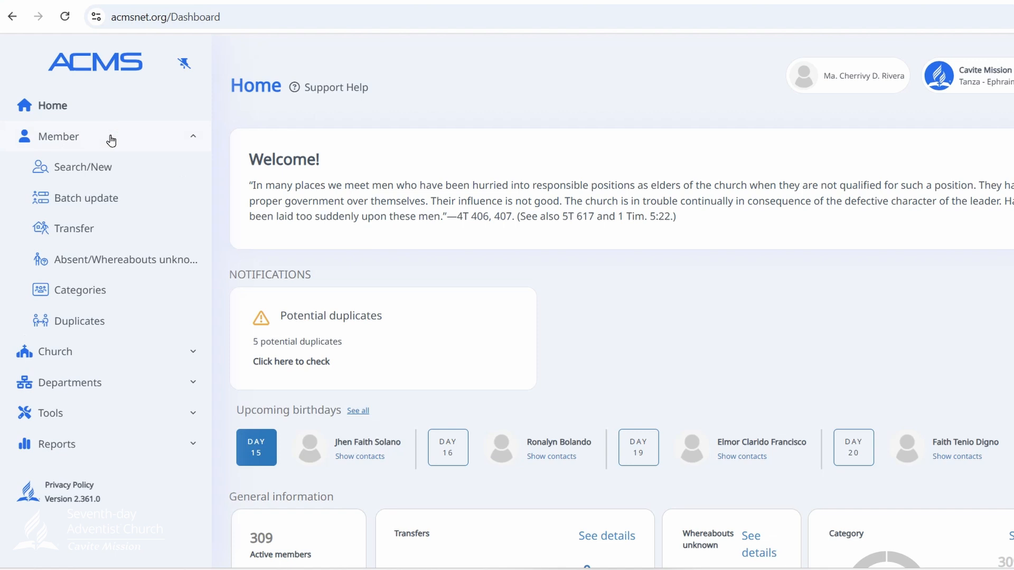
{"action": "left_click", "coordinate": [115, 167]}
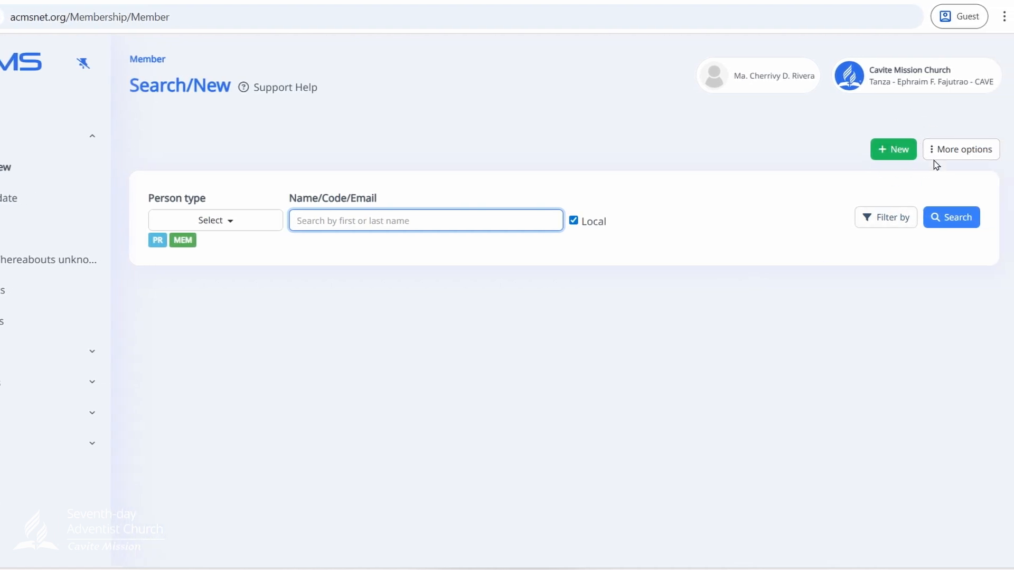
{"action": "left_click", "coordinate": [897, 156]}
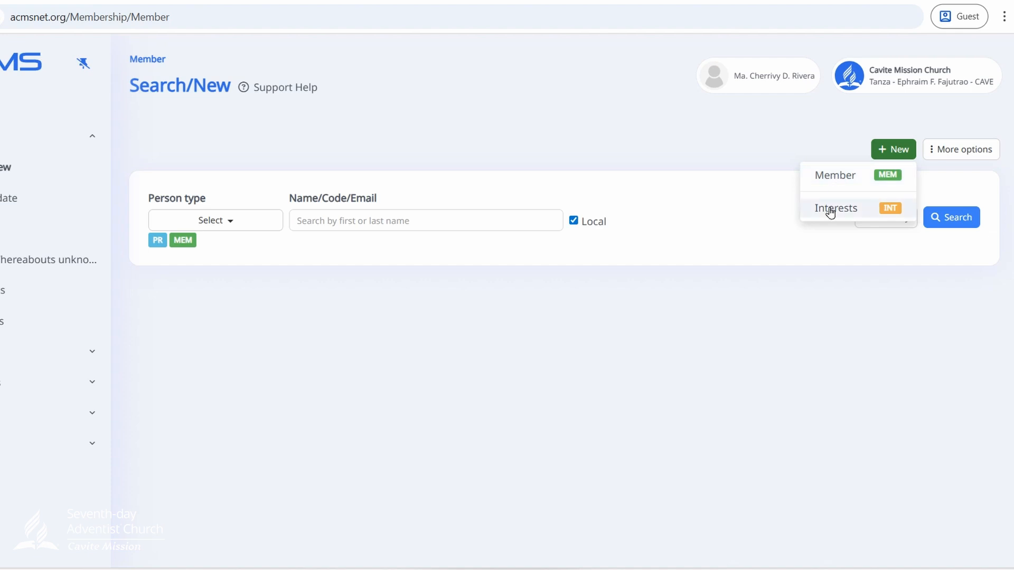
{"action": "left_click", "coordinate": [837, 180]}
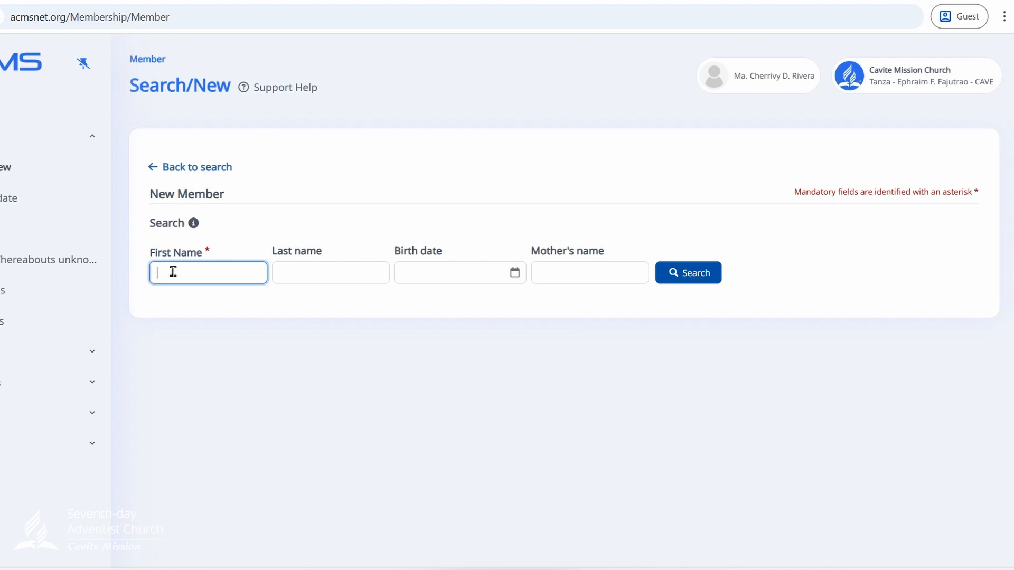
- Enter the new member's first name and last name in the duplicate-check search form
{"action": "type", "text": "Demo"}
{"action": "left_click", "coordinate": [290, 272]}
{"action": "type", "text": "Name"}
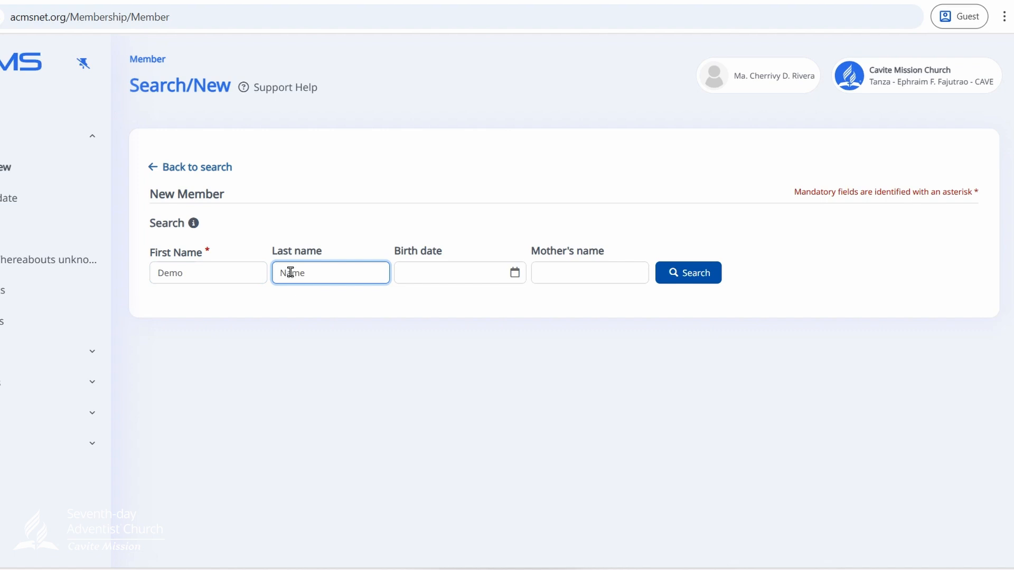
{"action": "left_click", "coordinate": [413, 272]}
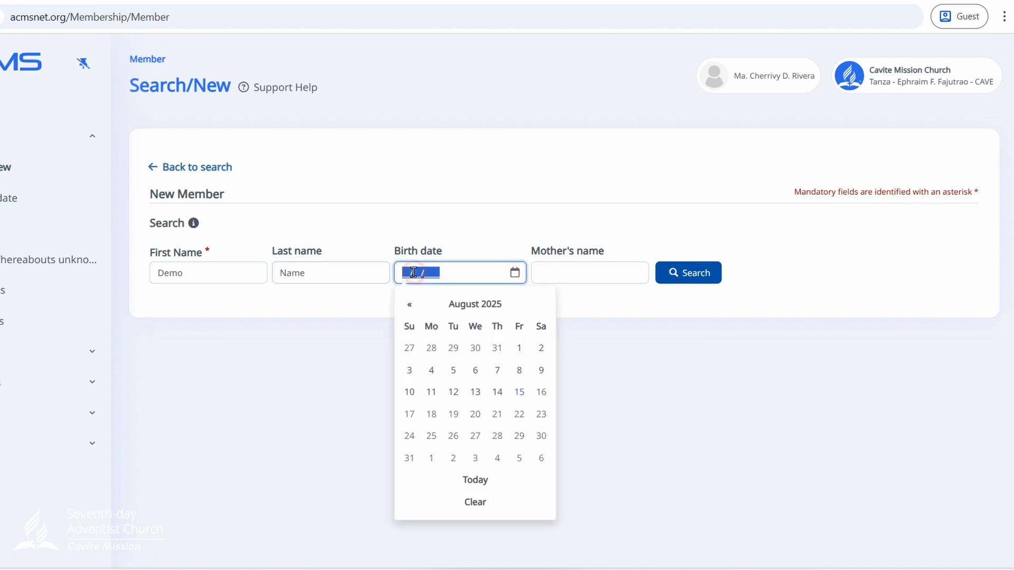
{"action": "left_click", "coordinate": [335, 274]}
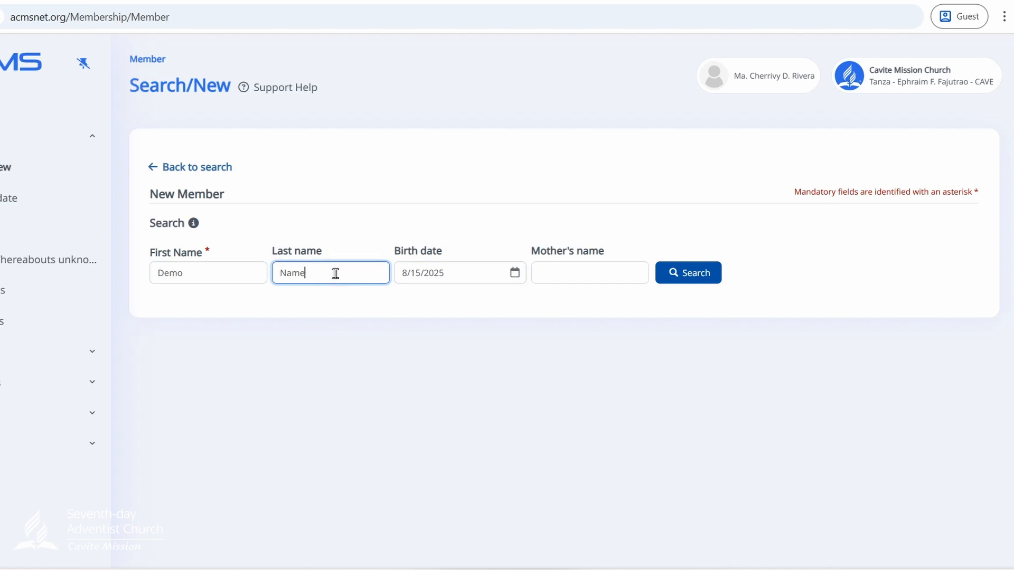
{"action": "type", "text": "01"}
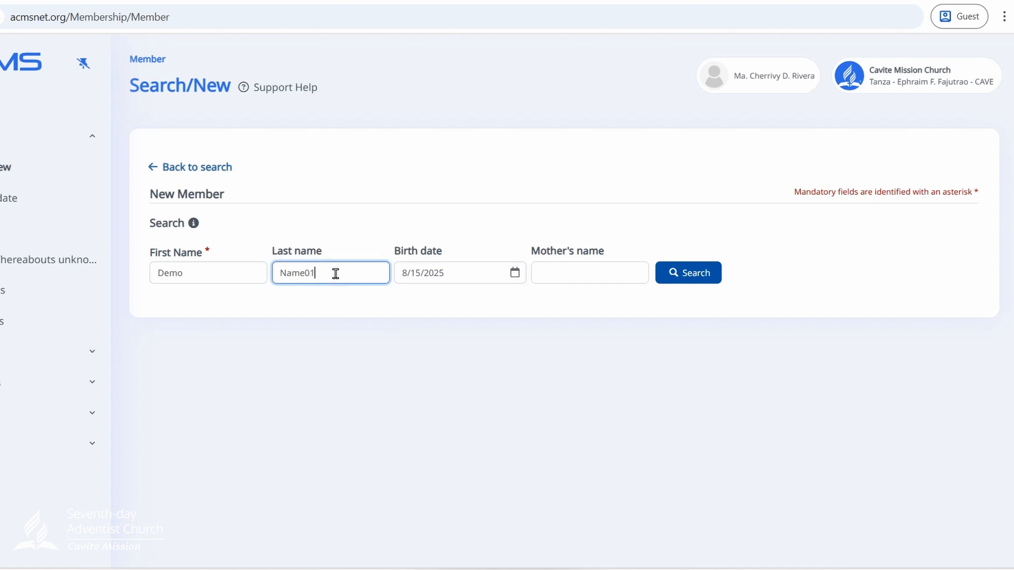
- Fill in the new member's birth date and mother's name in the search form
{"action": "left_click", "coordinate": [450, 269]}
{"action": "type", "text": "01/01/"}
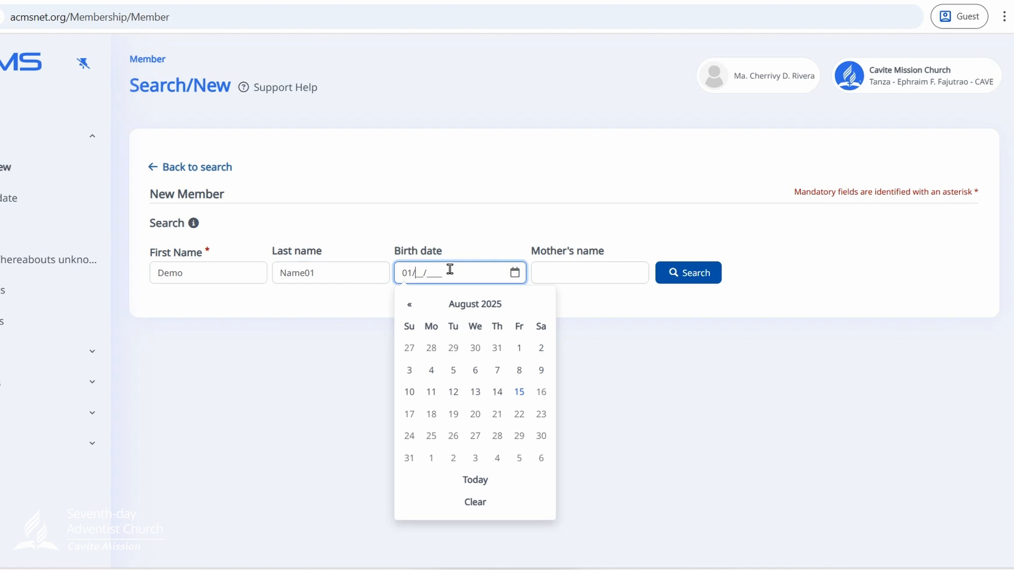
{"action": "type", "text": "1900"}
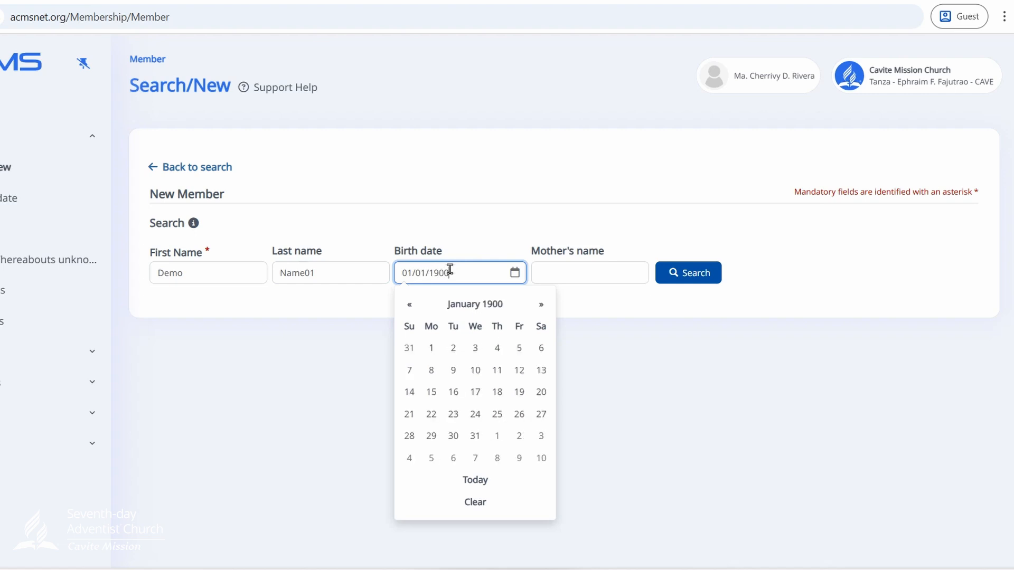
{"action": "left_click", "coordinate": [564, 270]}
{"action": "type", "text": "mother"}
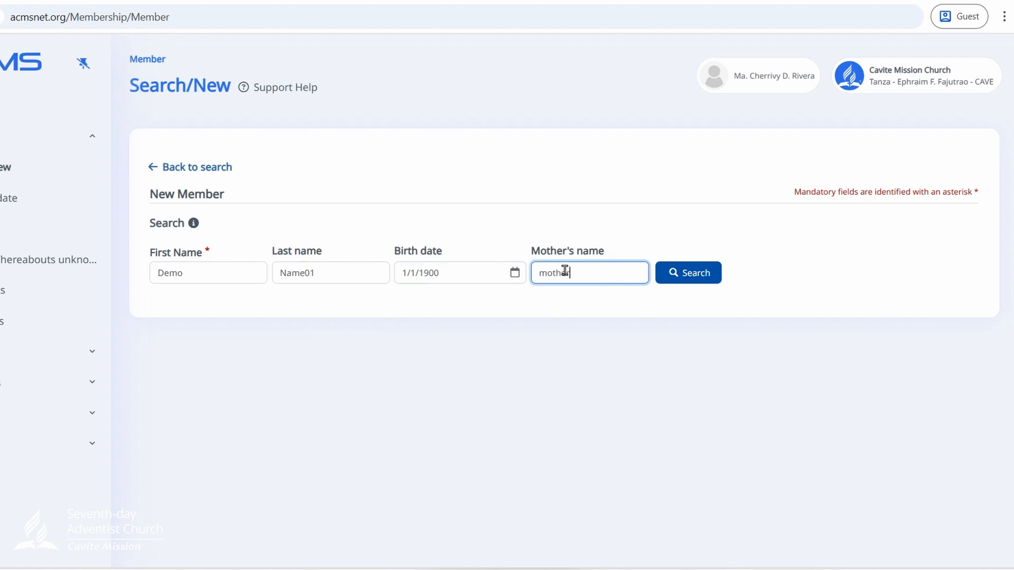
- Search for an existing person with these details and create a new record
{"action": "left_click", "coordinate": [696, 274]}
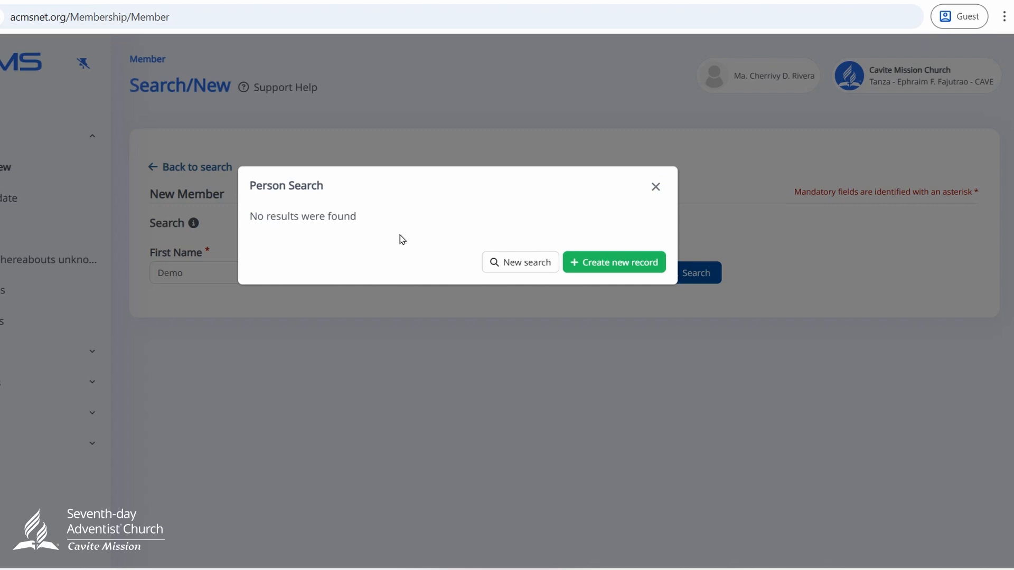
{"action": "left_click", "coordinate": [623, 268]}
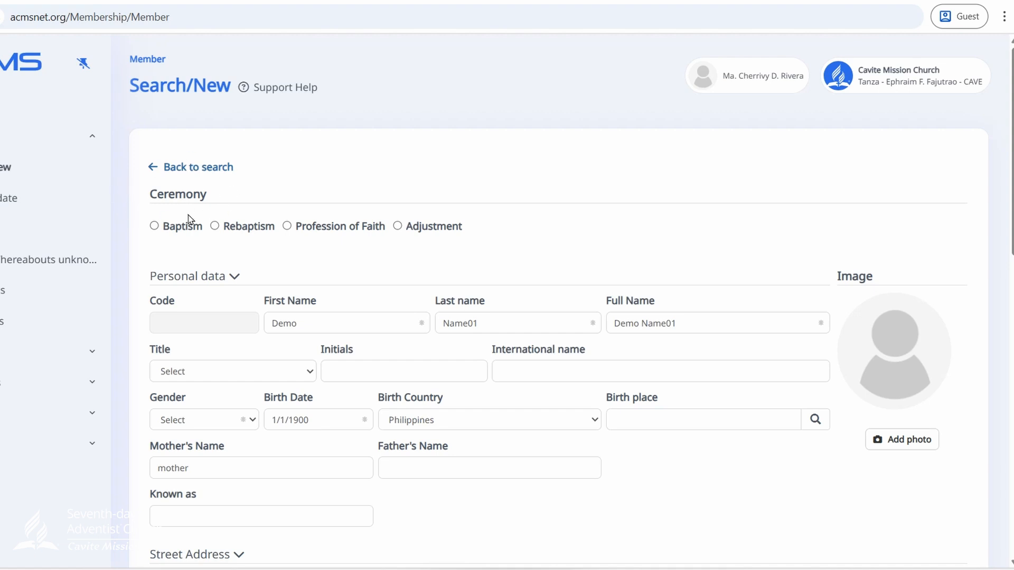
- Compare the fields for the Baptism, Rebaptism, Profession of Faith and Adjustment ceremonies, and set the ceremony to Baptism
{"action": "left_click", "coordinate": [155, 228]}
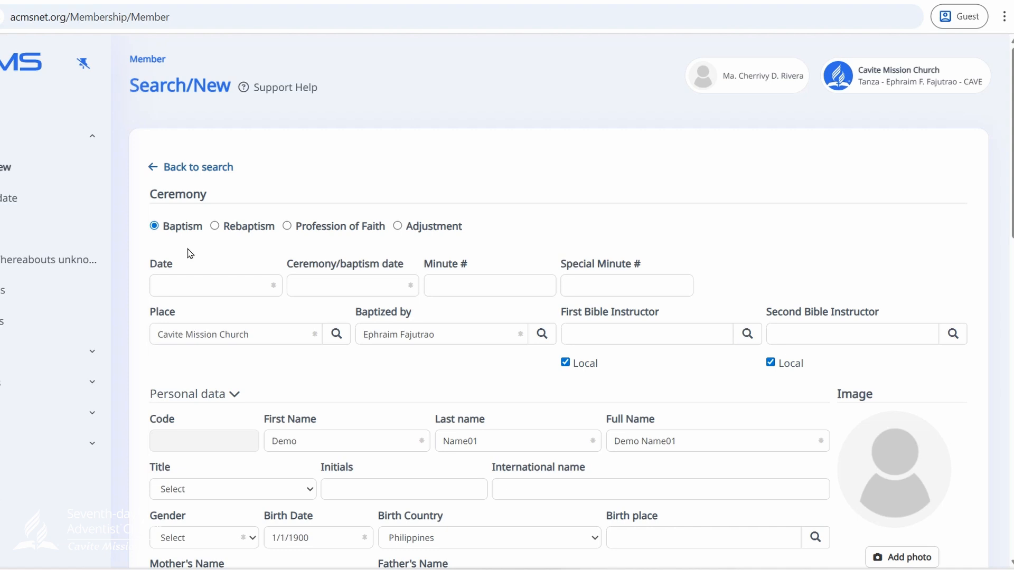
{"action": "left_click", "coordinate": [215, 227]}
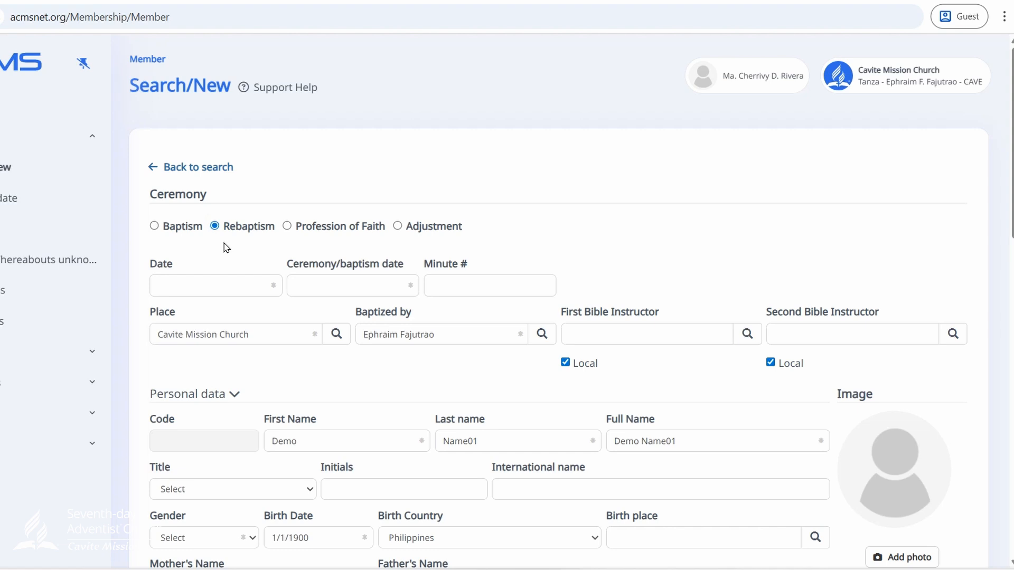
{"action": "left_click", "coordinate": [287, 226]}
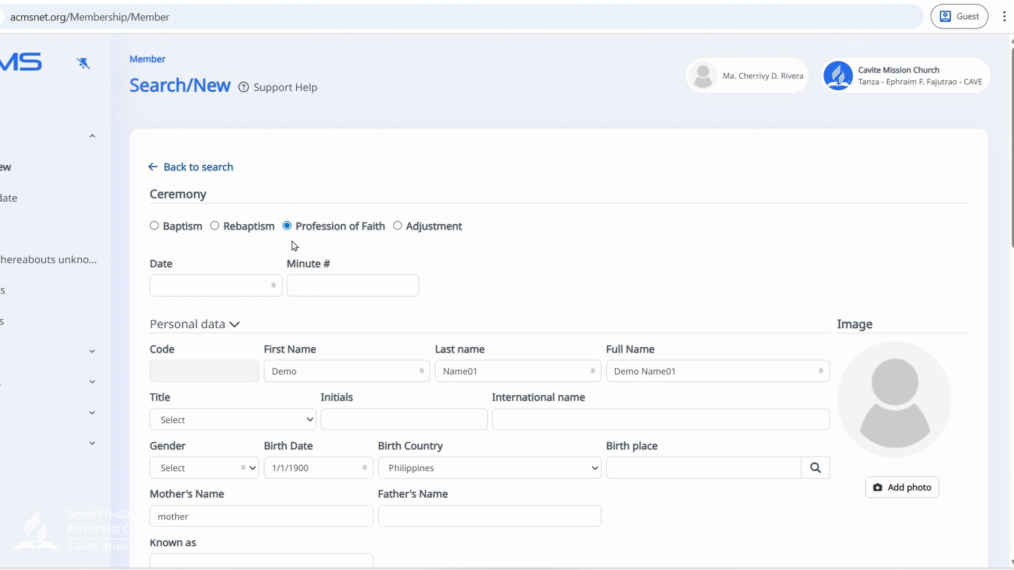
{"action": "left_click", "coordinate": [397, 227]}
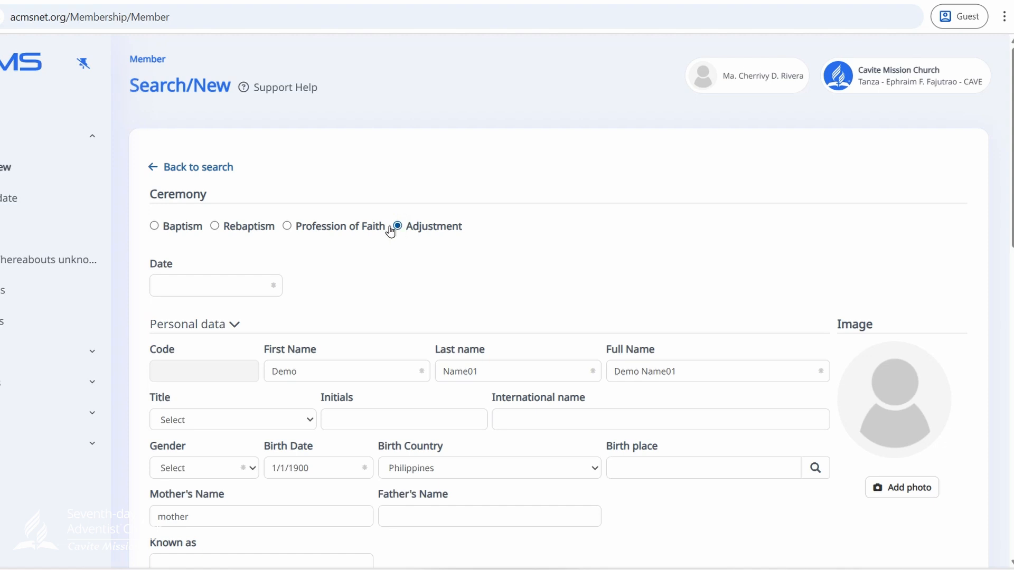
{"action": "left_click", "coordinate": [154, 227]}
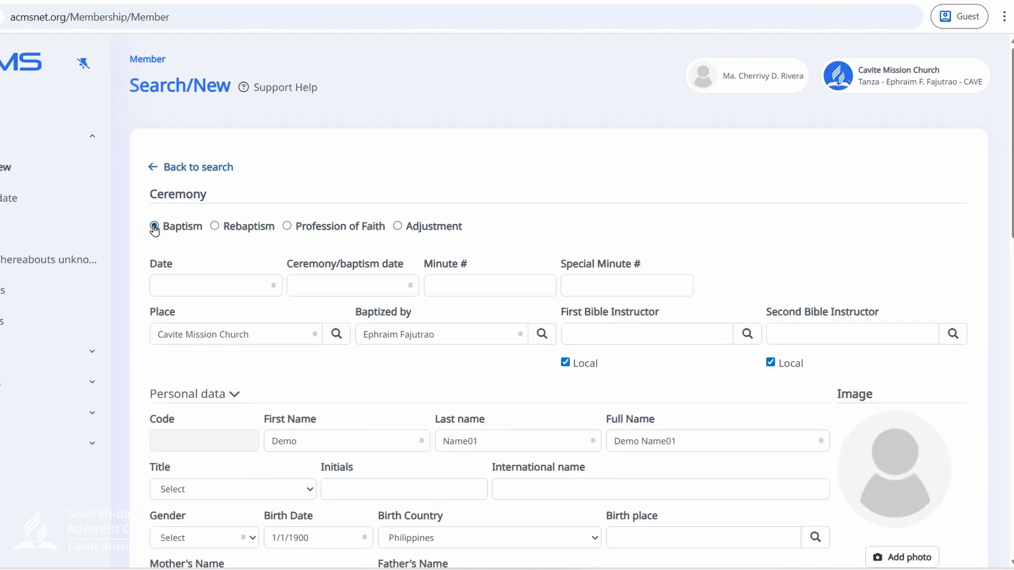
- Examine the member form's fields from the ceremony date through personal, address, contact, additional and member information to the baptism form attachment
{"action": "left_click", "coordinate": [209, 283]}
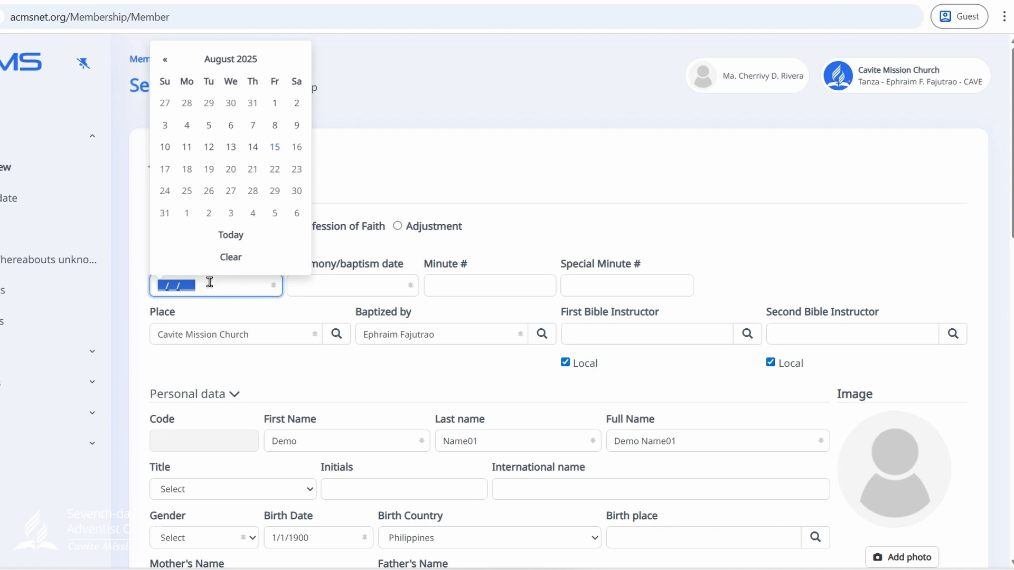
{"action": "scroll", "coordinate": [216, 523], "scroll_direction": "down", "scroll_amount": 7}
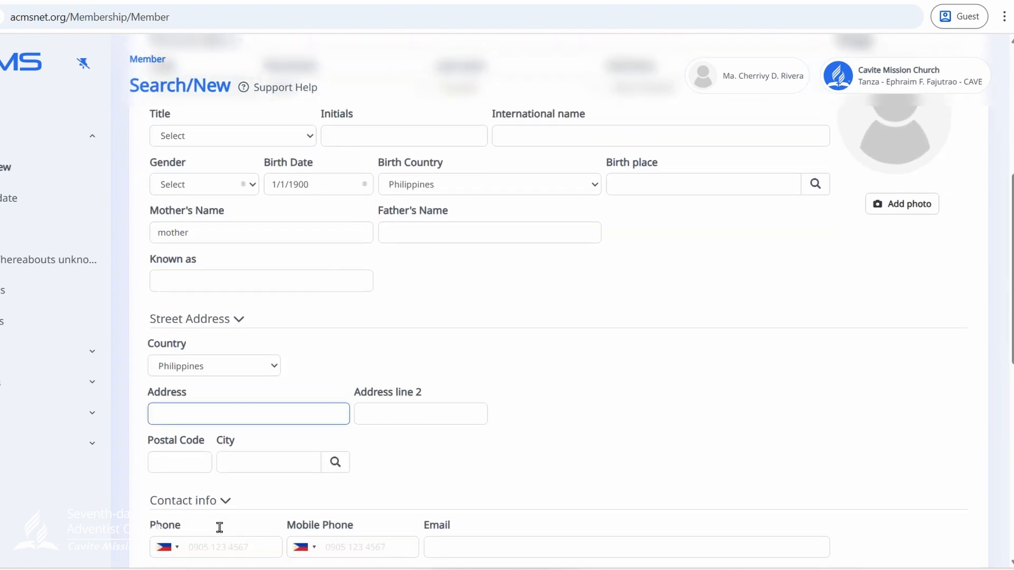
{"action": "left_click", "coordinate": [195, 274]}
{"action": "scroll", "coordinate": [195, 274], "scroll_direction": "down", "scroll_amount": 5}
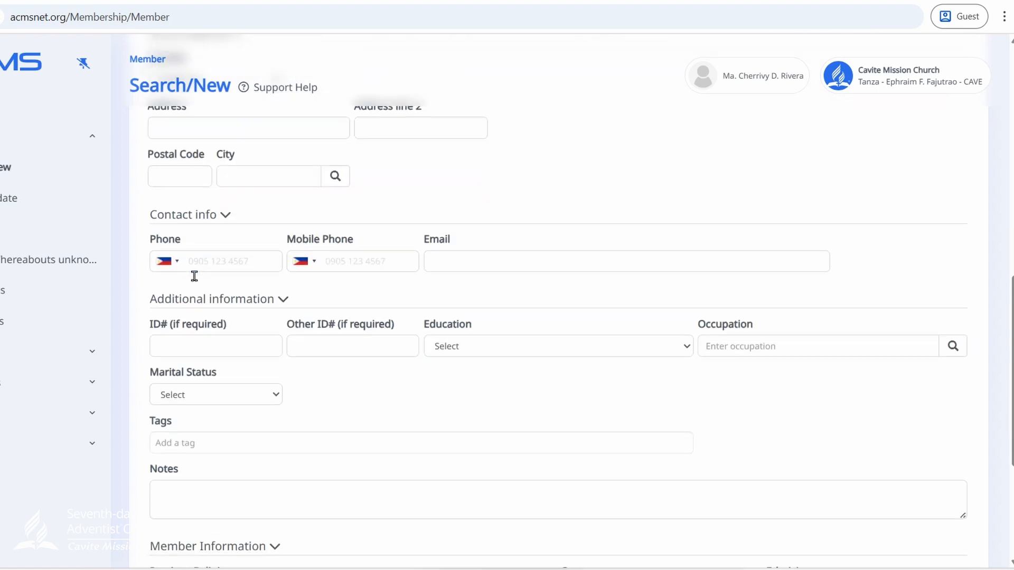
{"action": "scroll", "coordinate": [194, 276], "scroll_direction": "down", "scroll_amount": 4}
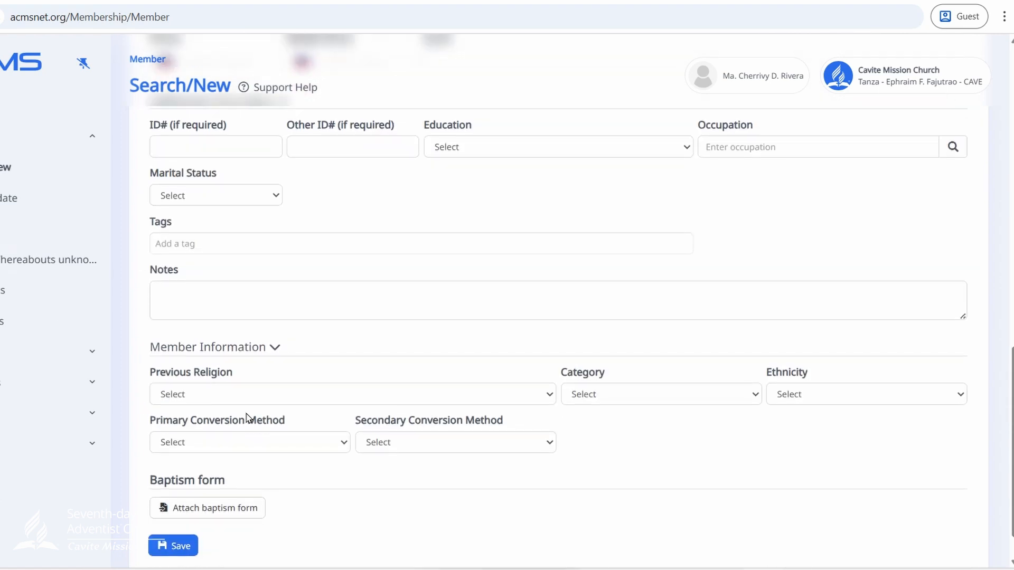
{"action": "scroll", "coordinate": [195, 264], "scroll_direction": "down", "scroll_amount": 1}
{"action": "left_click", "coordinate": [195, 260]}
{"action": "left_click", "coordinate": [148, 401]}
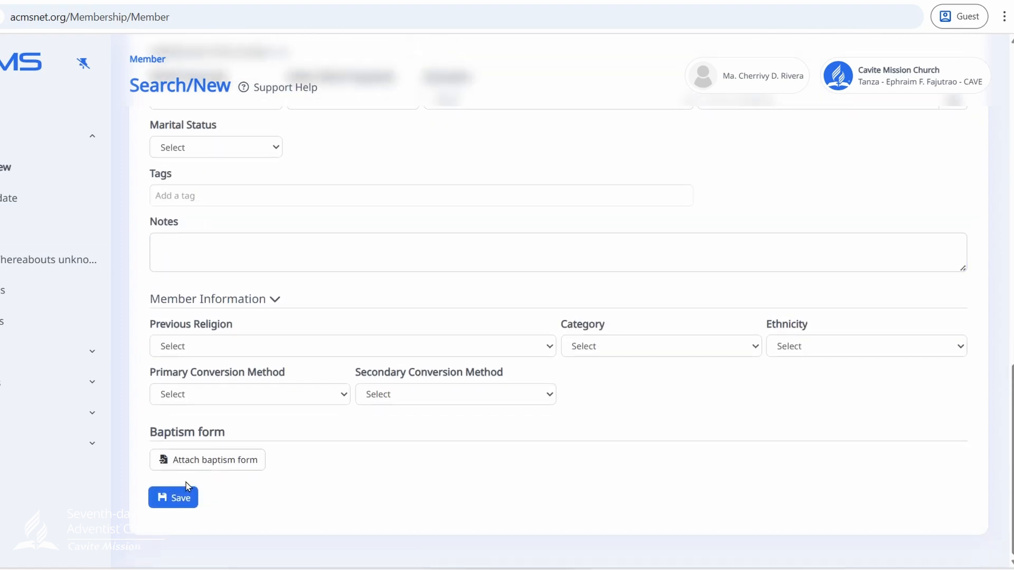